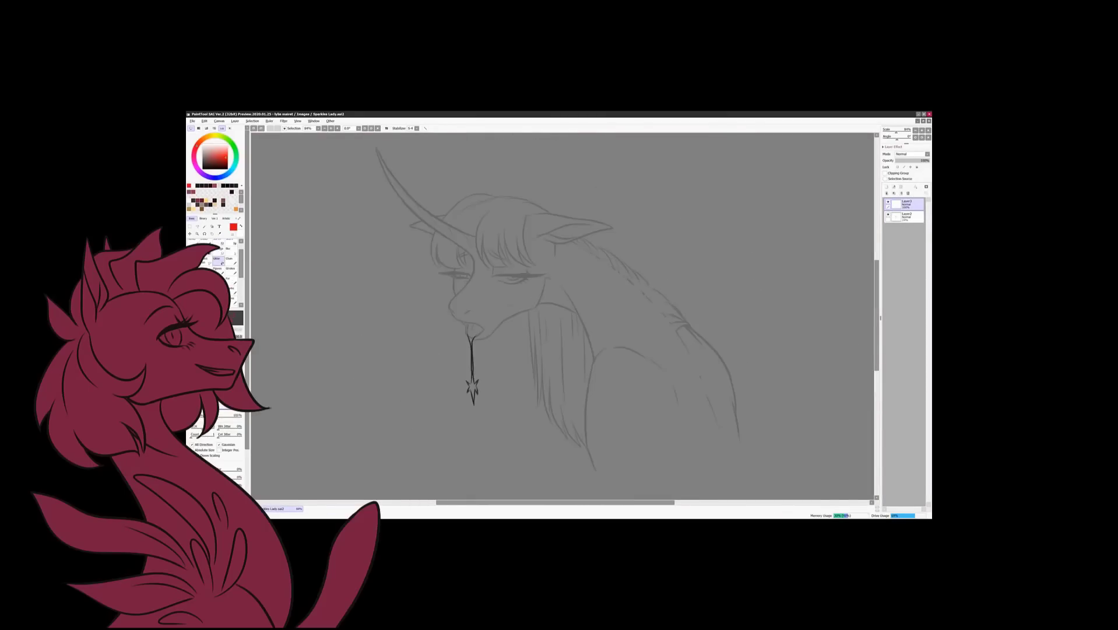
# Paint a sprinkle of red glitter stars near the grey dragon's mouth.
pyautogui.moveTo(467, 373)
pyautogui.mouseDown()
pyautogui.moveTo(337, 412)
pyautogui.moveTo(388, 426)
pyautogui.mouseUp()
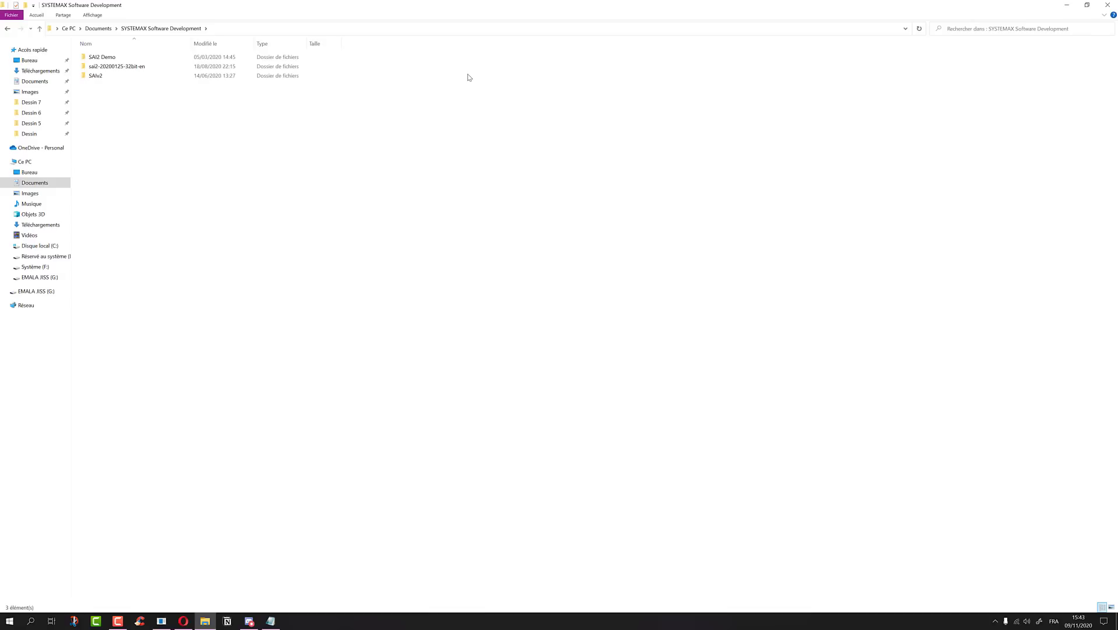
# Browse to SAIv2 > settings > scatter and drag the Bat 1 image into PaintTool SAI.
pyautogui.doubleClick(149, 75)
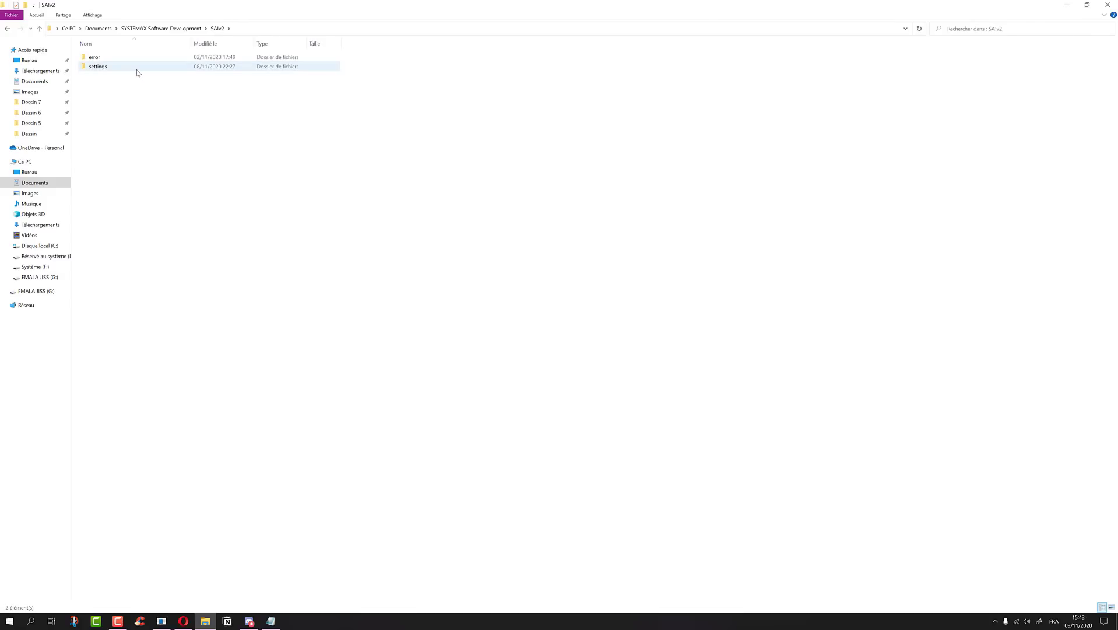
pyautogui.doubleClick(137, 69)
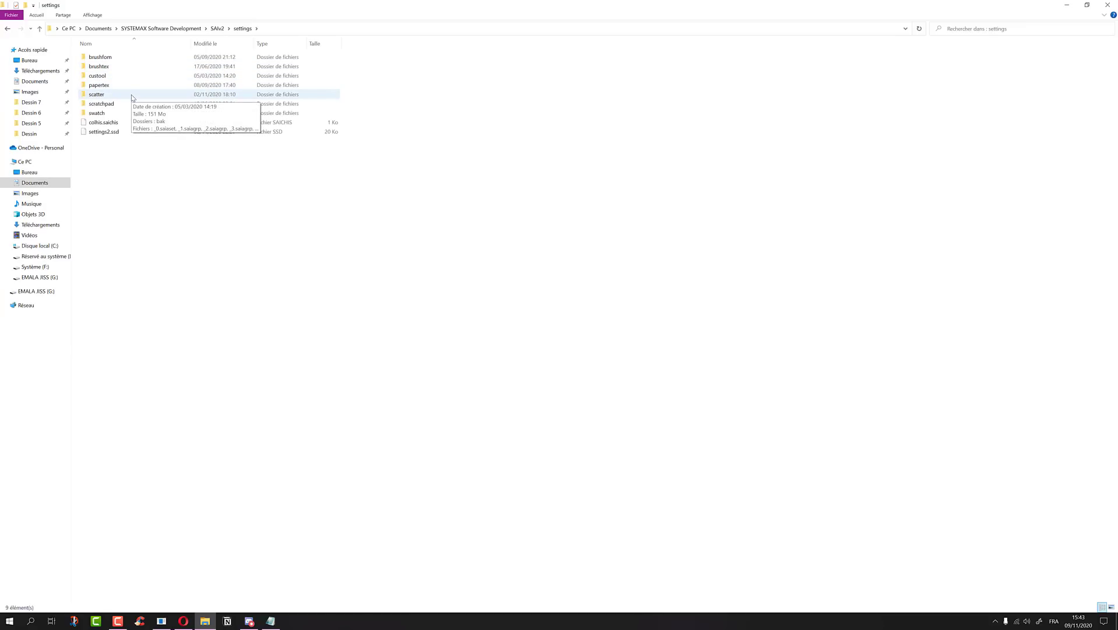
pyautogui.doubleClick(132, 96)
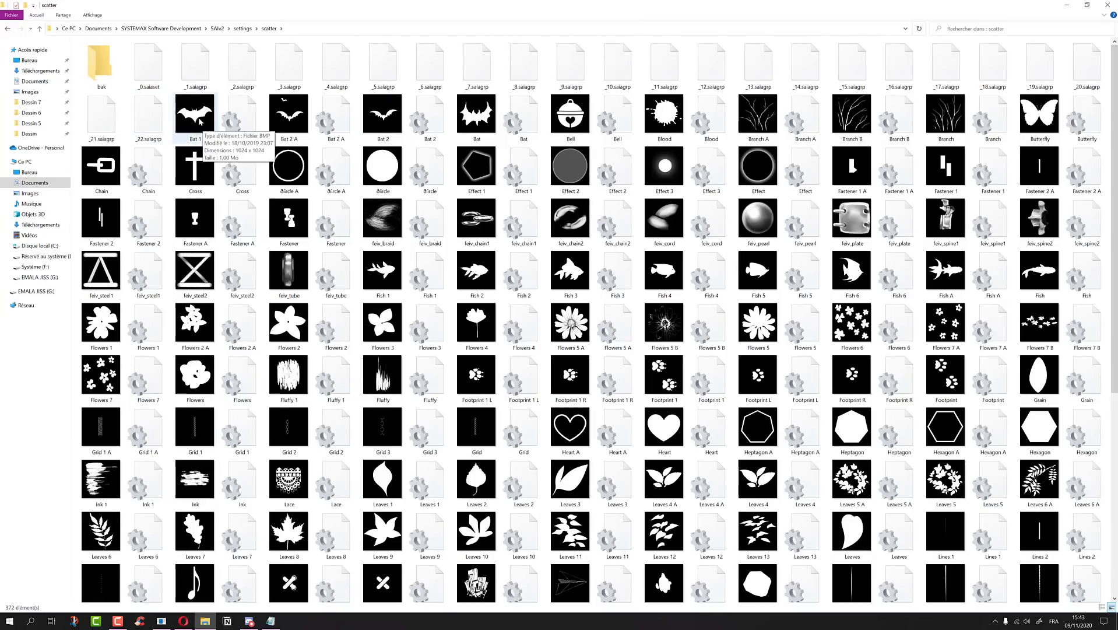
pyautogui.moveTo(199, 121)
pyautogui.mouseDown()
pyautogui.moveTo(197, 534)
pyautogui.moveTo(183, 616)
pyautogui.moveTo(162, 618)
pyautogui.moveTo(396, 347)
pyautogui.mouseUp()
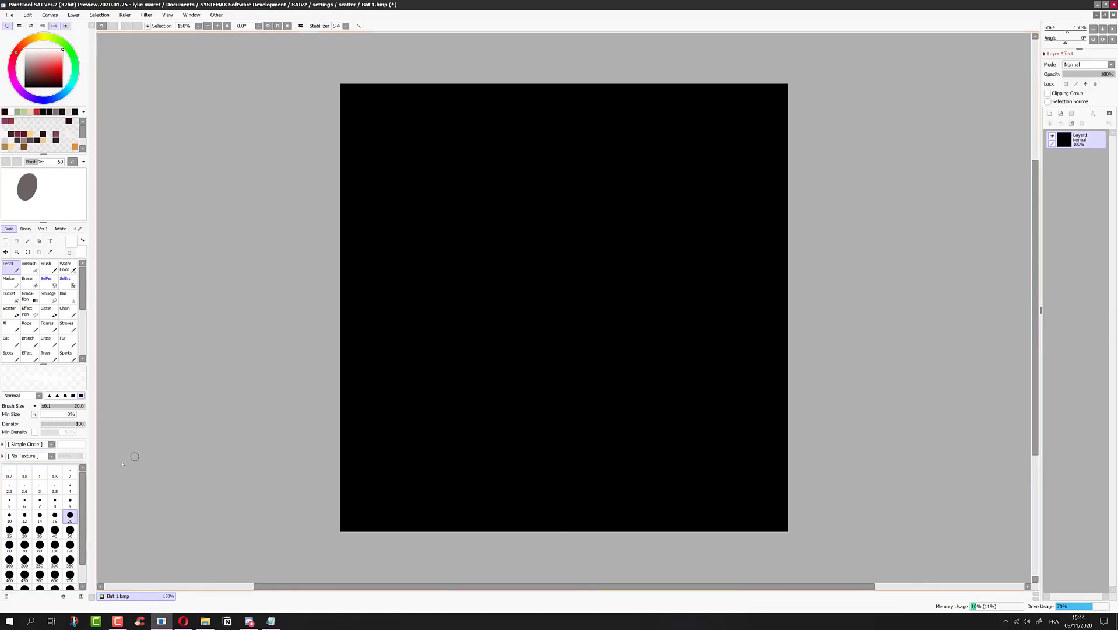
# Draw a white eye with a slit pupil, iris curves and a ring of lashes.
pyautogui.moveTo(402, 330)
pyautogui.mouseDown()
pyautogui.moveTo(458, 279)
pyautogui.moveTo(703, 315)
pyautogui.mouseUp()
pyautogui.moveTo(555, 260); pyautogui.dragTo(551, 363)
pyautogui.moveTo(600, 301); pyautogui.dragTo(542, 388)
pyautogui.moveTo(556, 138); pyautogui.dragTo(552, 207)
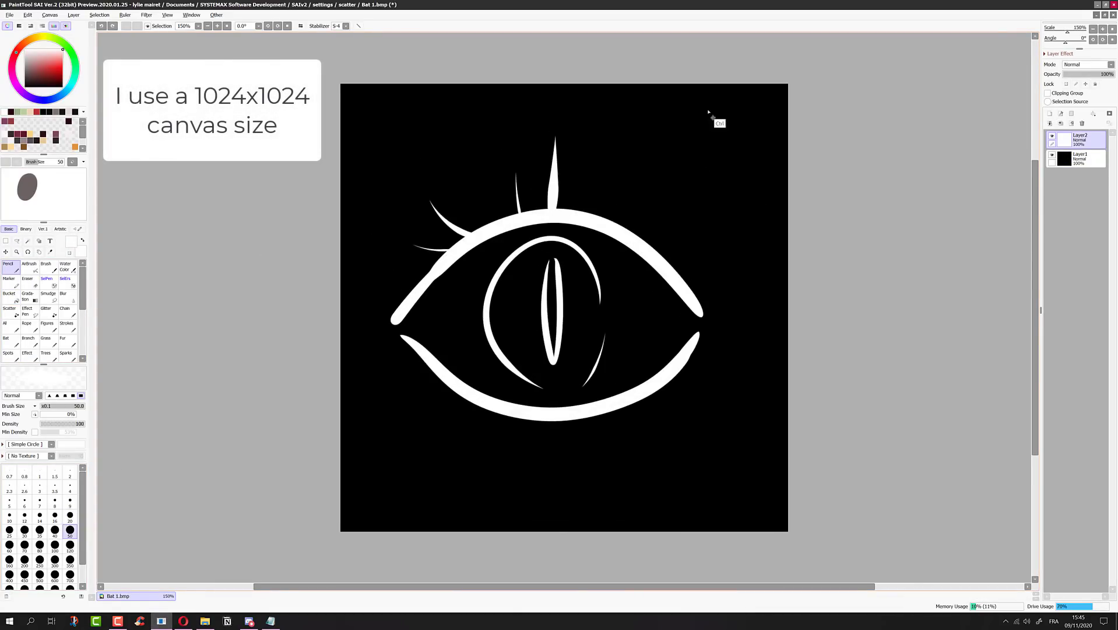
pyautogui.moveTo(409, 157); pyautogui.dragTo(467, 233)
pyautogui.moveTo(702, 188); pyautogui.dragTo(630, 228)
pyautogui.moveTo(752, 268); pyautogui.dragTo(688, 280)
pyautogui.moveTo(717, 391); pyautogui.dragTo(691, 376)
pyautogui.moveTo(647, 461); pyautogui.dragTo(624, 420)
pyautogui.moveTo(455, 461); pyautogui.dragTo(490, 419)
pyautogui.moveTo(402, 385); pyautogui.dragTo(437, 373)
# Export the drawing as a .bmp bitmap named Eye.
pyautogui.click(10, 15)
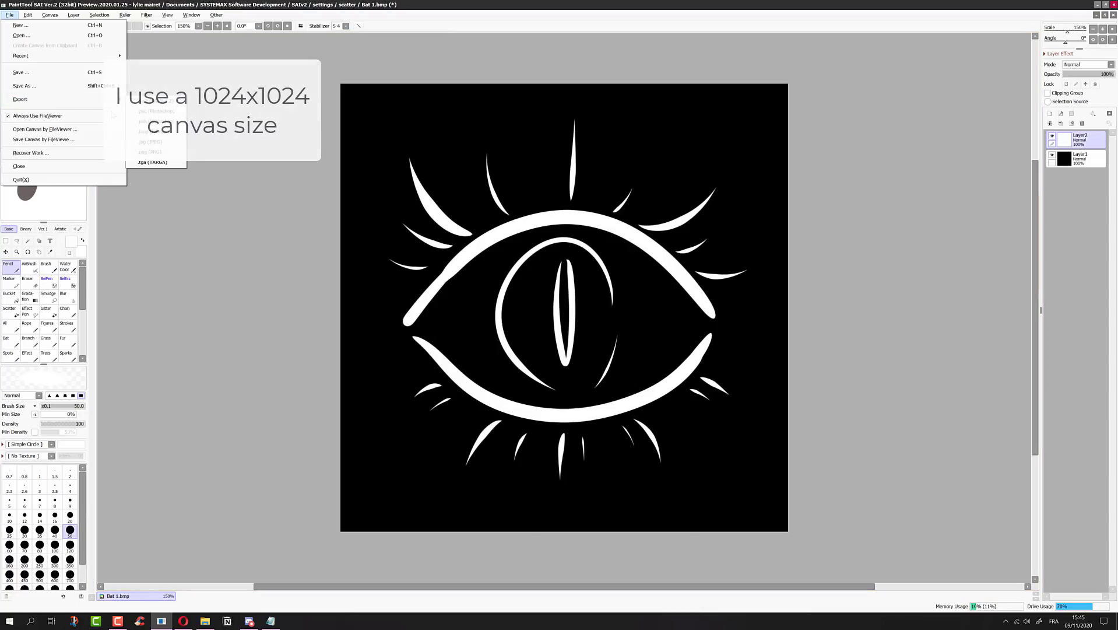
pyautogui.click(173, 132)
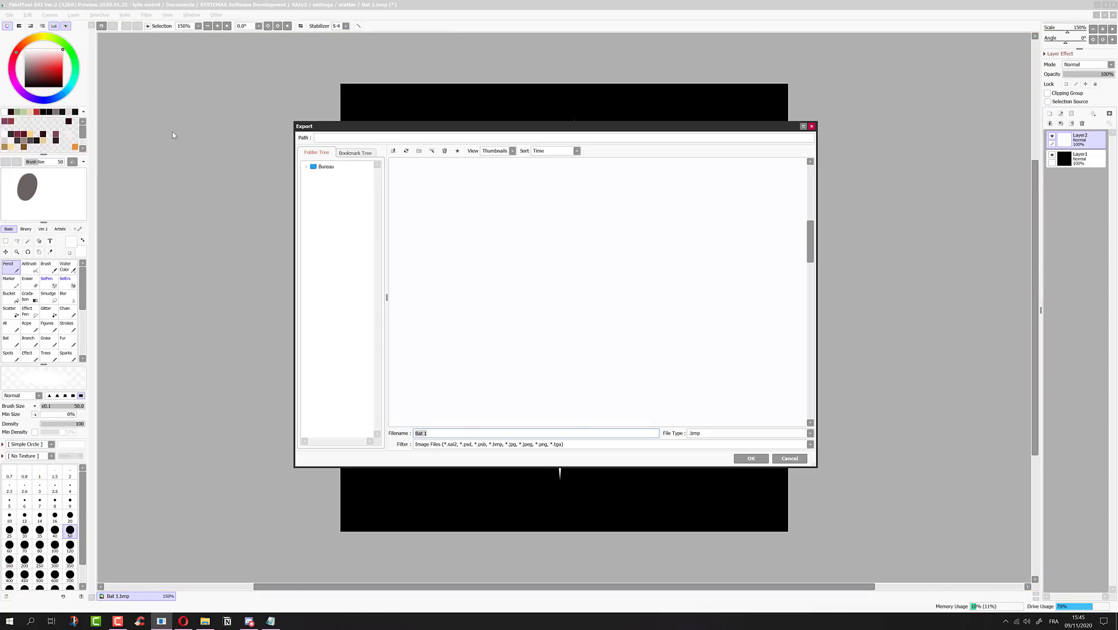
pyautogui.write('E')
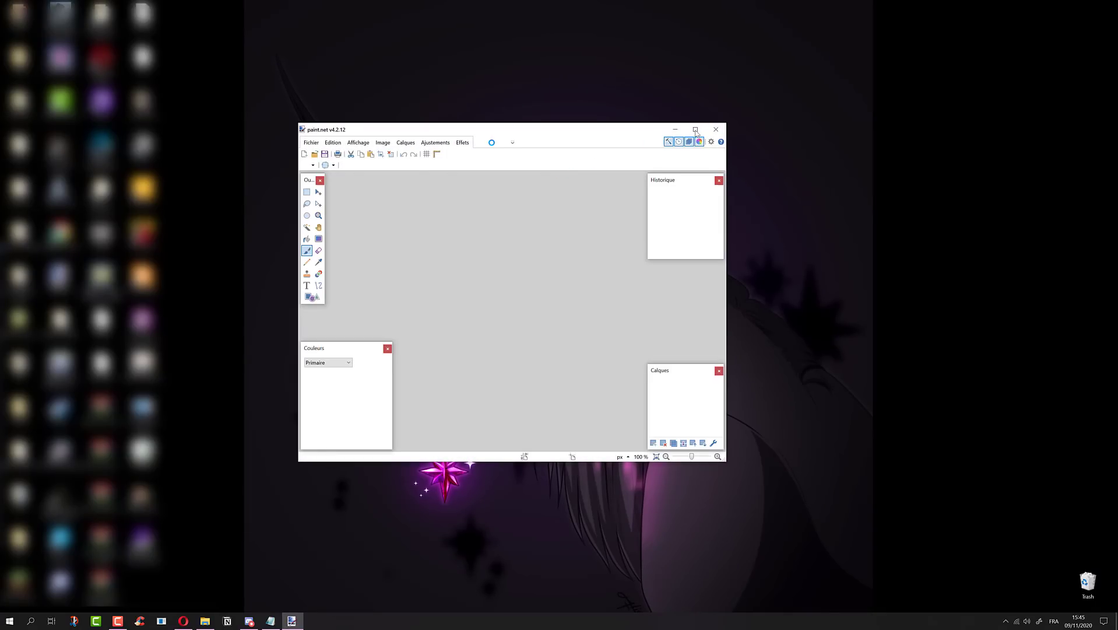
# Open the Eye bitmap from the scatter folder in paint.net.
pyautogui.click(311, 142)
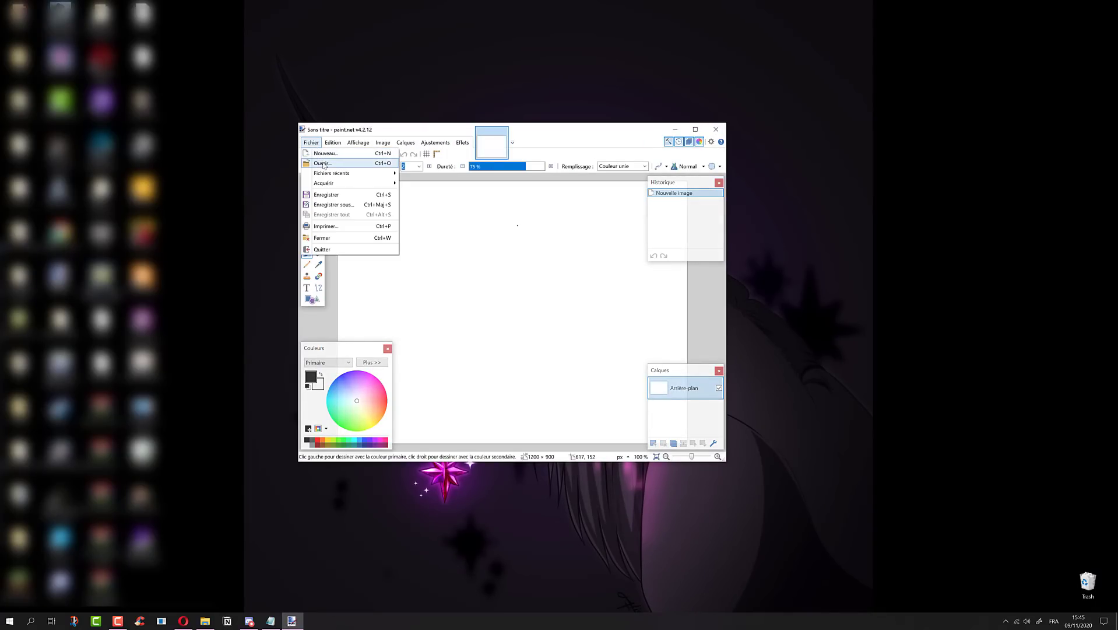
pyautogui.click(323, 164)
pyautogui.scroll(-2, 612, 255)
pyautogui.click(611, 254)
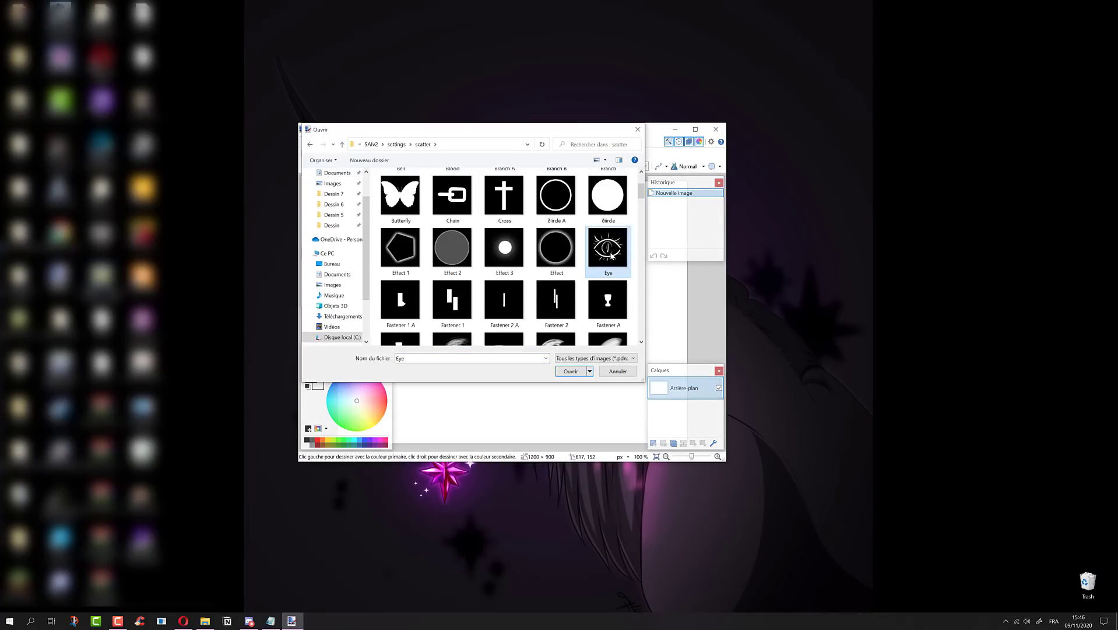
pyautogui.doubleClick(612, 255)
# Re-save Eye.bmp over itself at 8-bit colour depth and close paint.net.
pyautogui.click(310, 143)
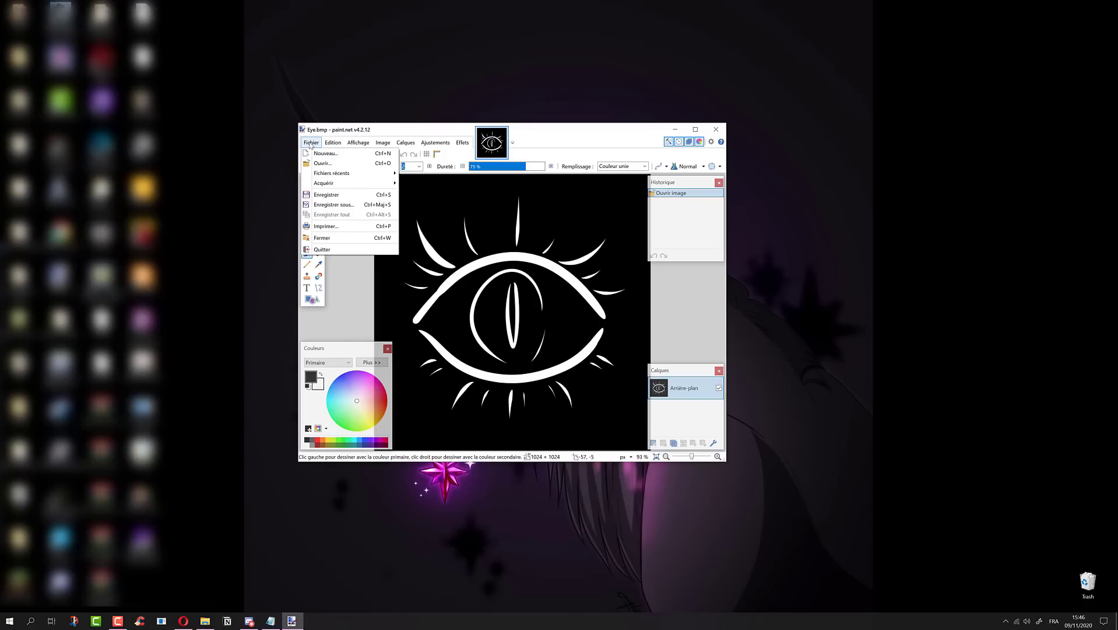
pyautogui.click(339, 195)
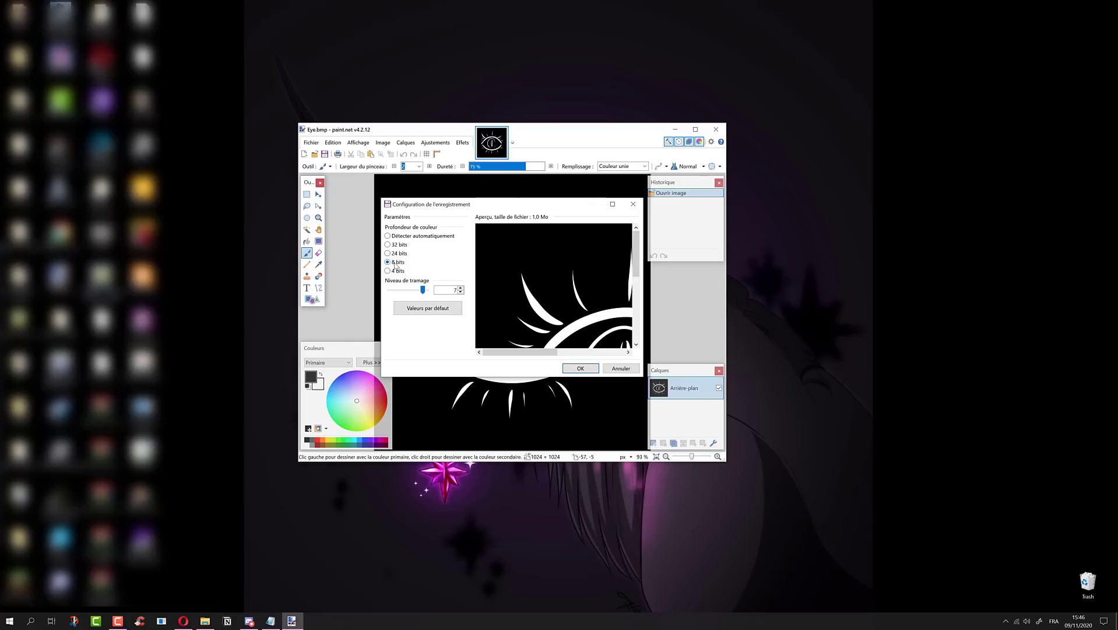
pyautogui.click(567, 369)
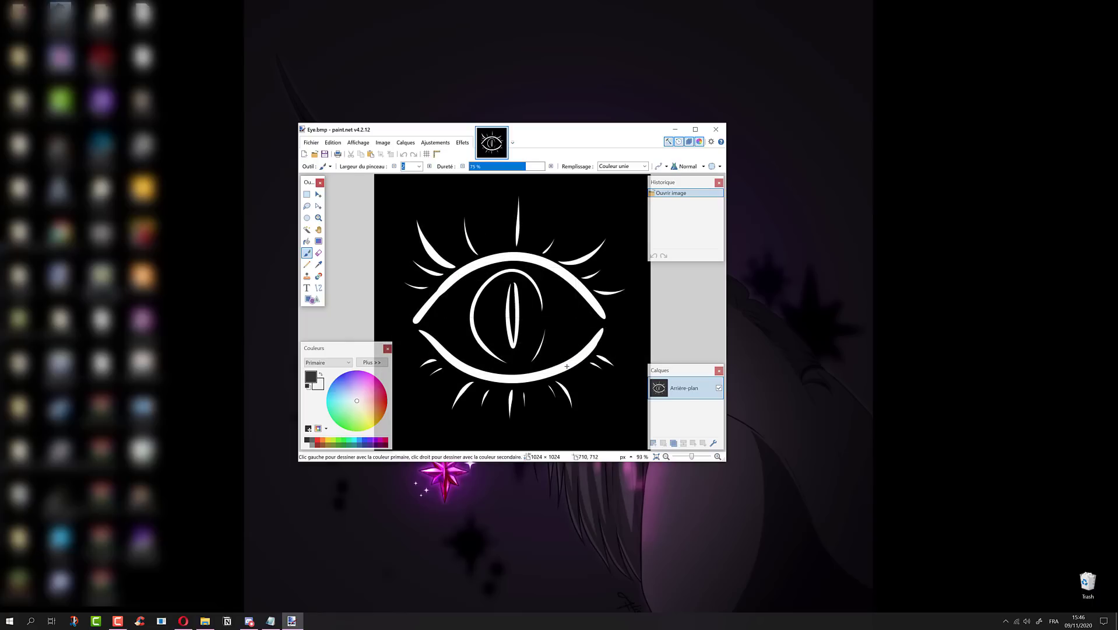
pyautogui.click(716, 129)
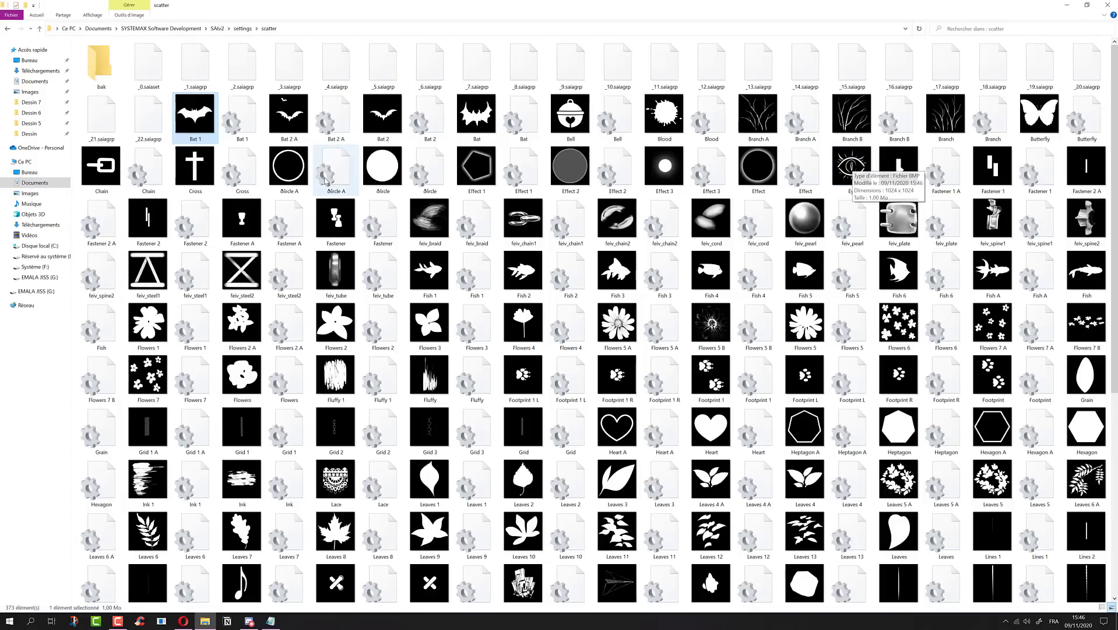
# Duplicate the Bat 1 .saiagrp settings file and rename the copy Eye to pair with Eye.bmp.
pyautogui.click(253, 125)
pyautogui.rightClick(252, 125)
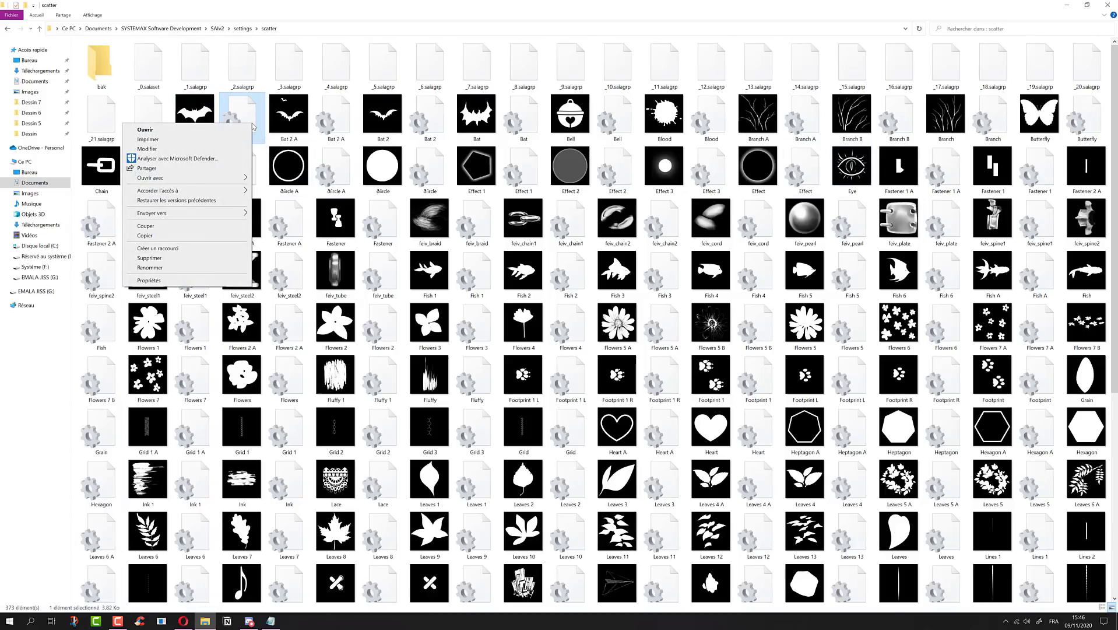
pyautogui.click(212, 239)
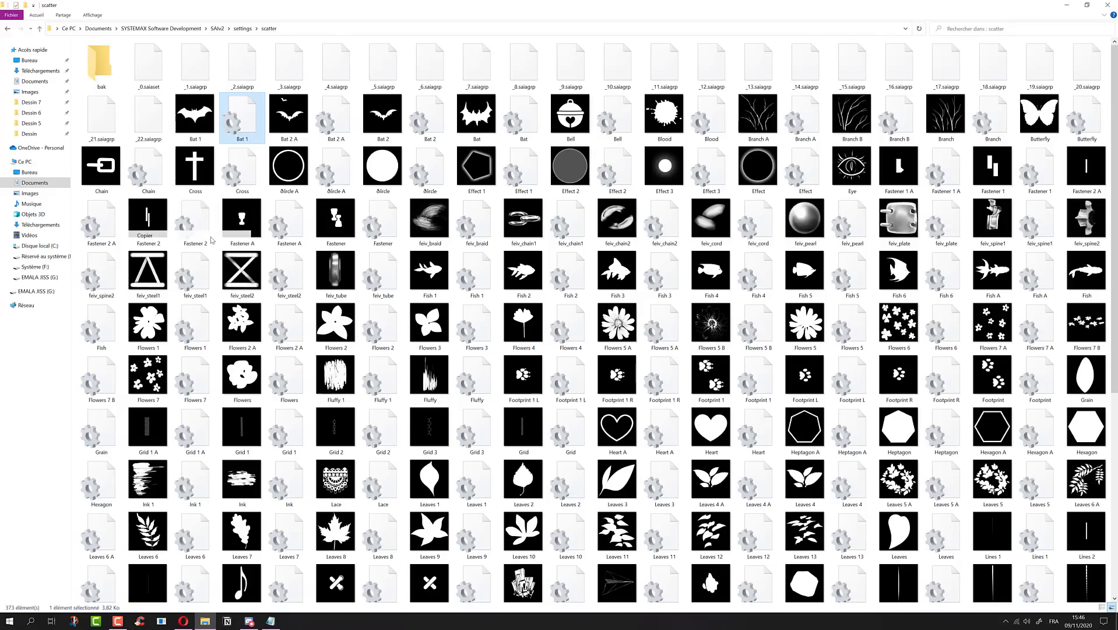
pyautogui.hotkey('ctrl', 'v')
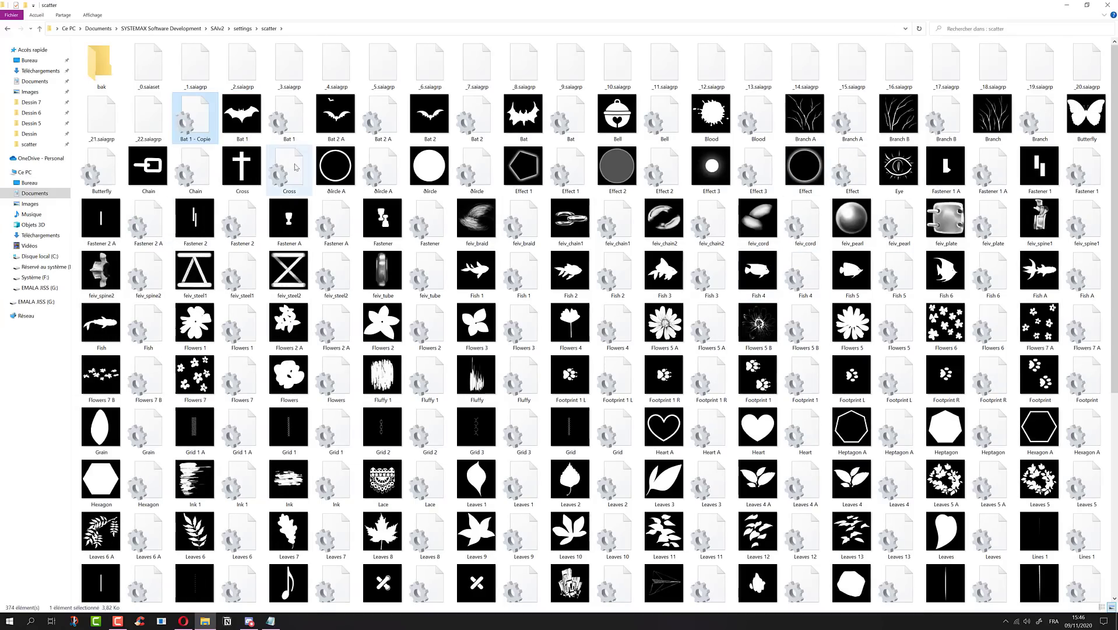
pyautogui.click(201, 140)
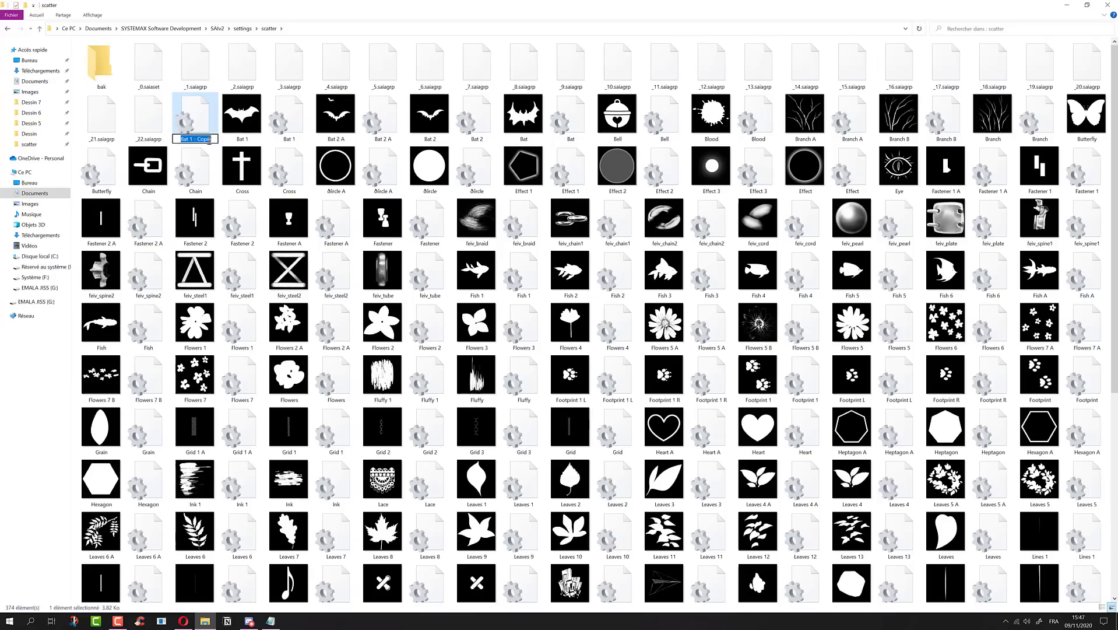
pyautogui.write('Eye')
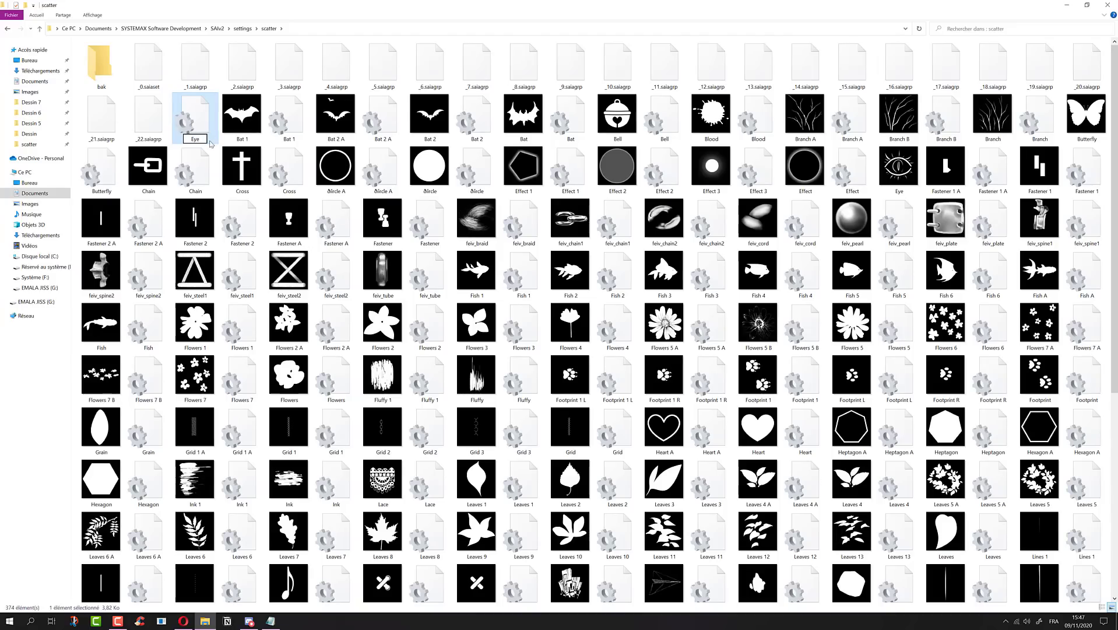
pyautogui.press('Return')
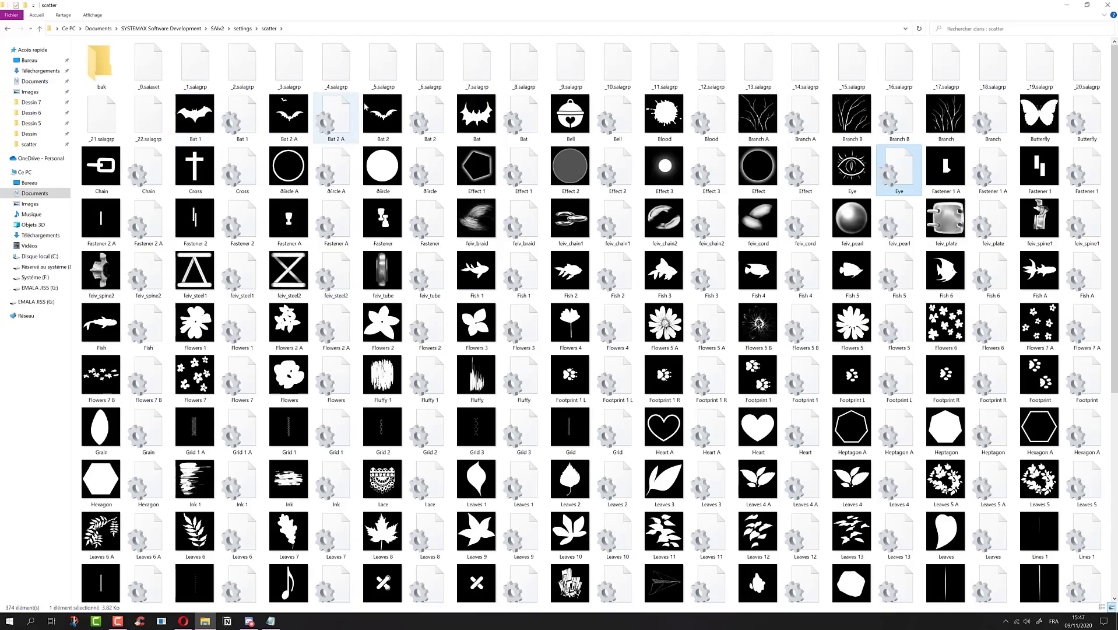
pyautogui.keyDown('ctrl'); pyautogui.click(859, 183); pyautogui.keyUp('ctrl')
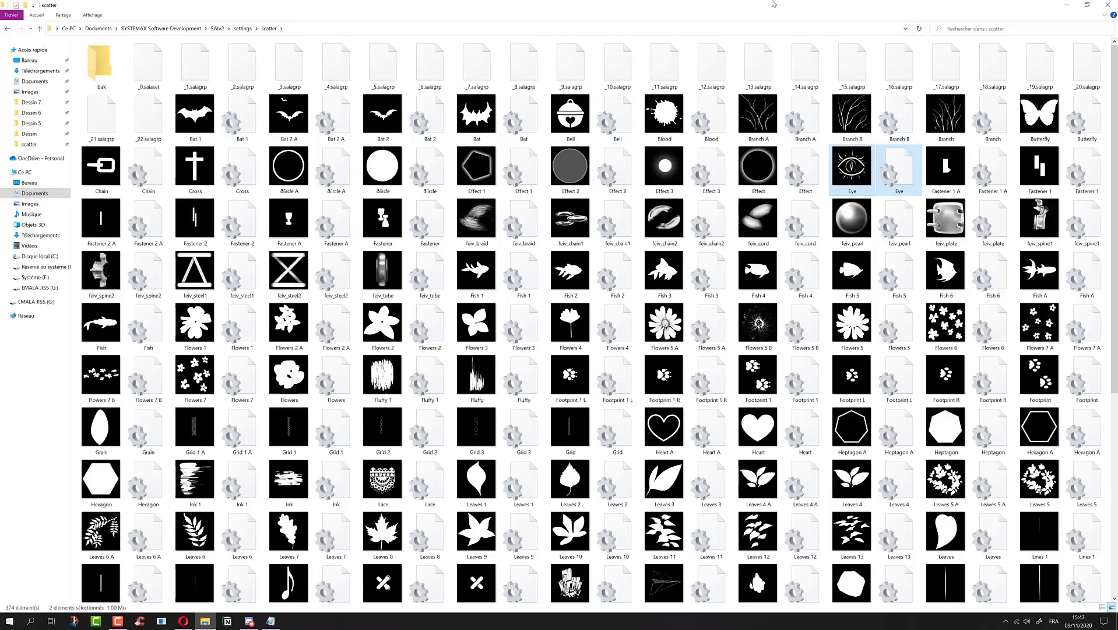
pyautogui.click(163, 622)
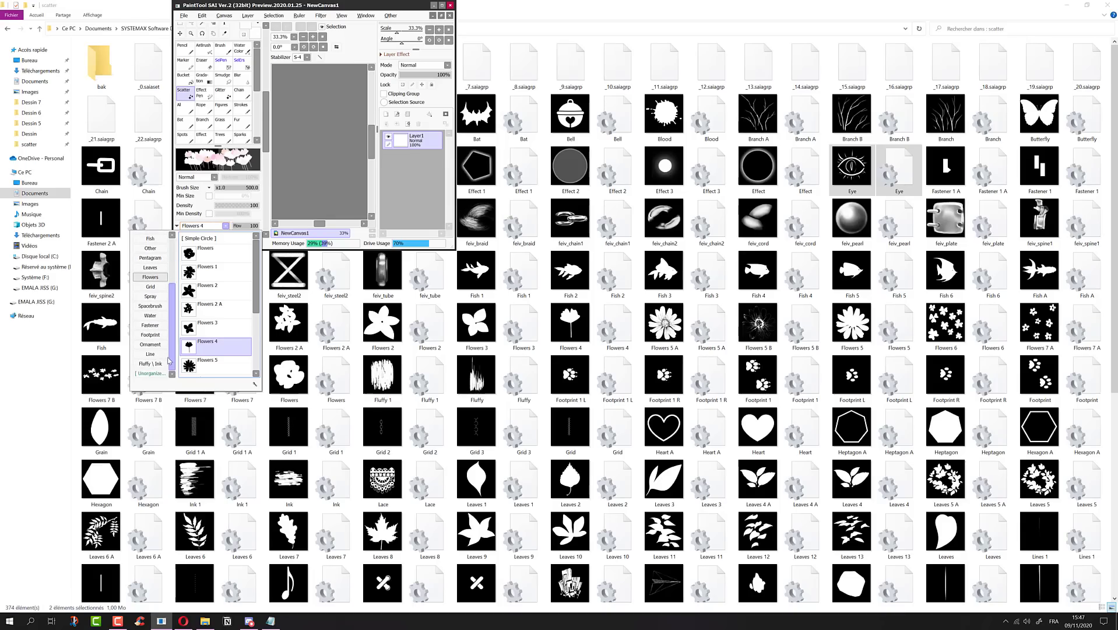
# Set the scatter brush shape to [Unorganized] > Eye and maximize the SAI window.
pyautogui.click(150, 373)
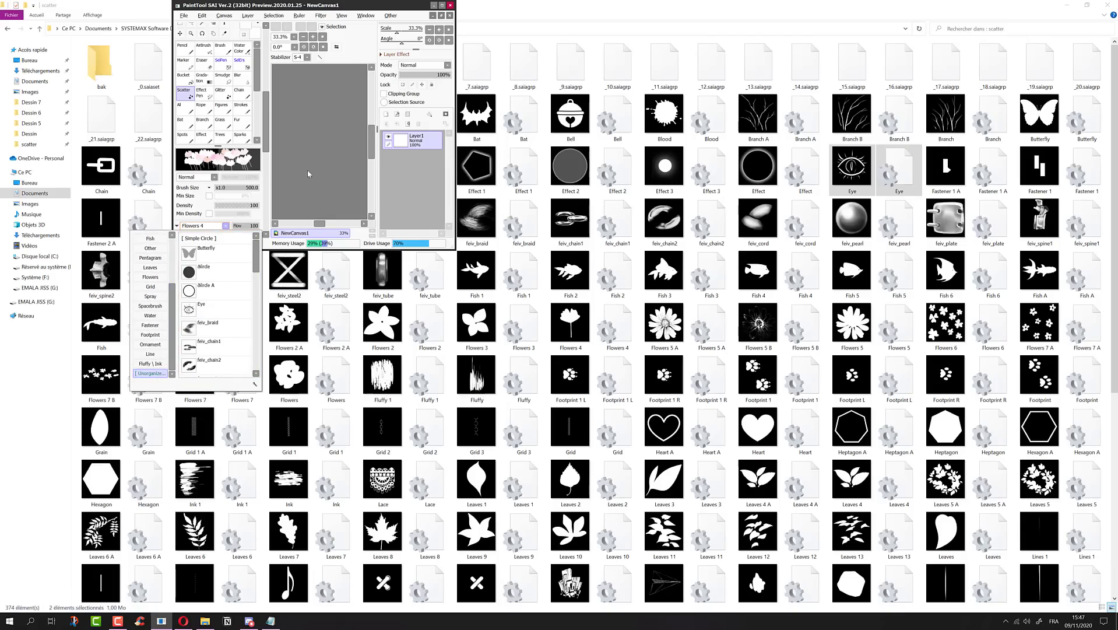
pyautogui.click(202, 315)
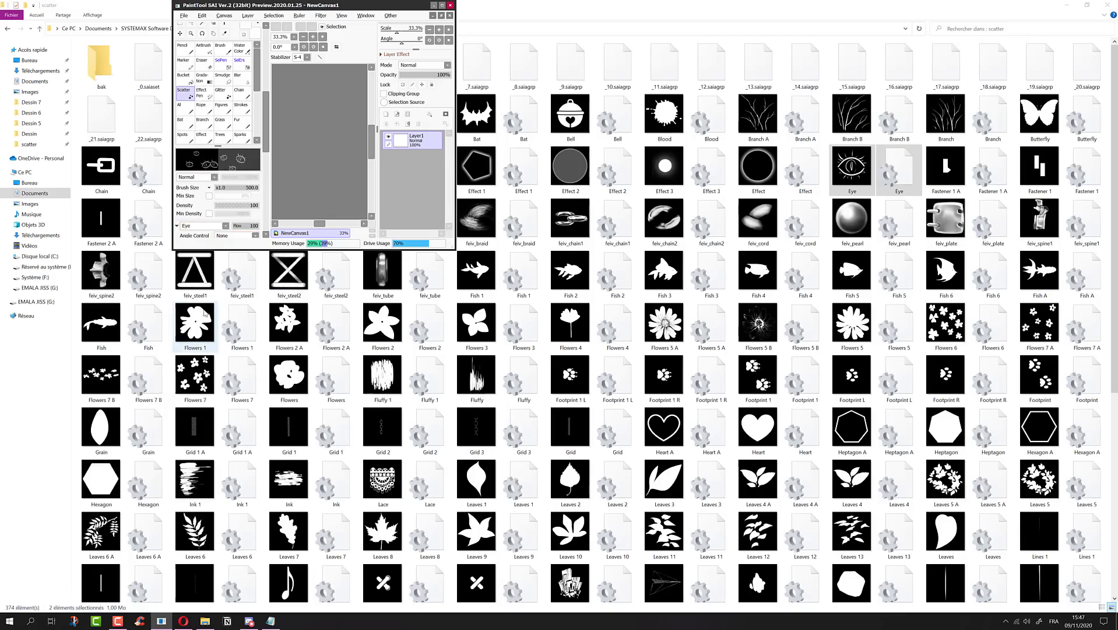
pyautogui.click(442, 4)
# Paint winding trails of Eye stamps, undo them, and paint a colour-varied trail.
pyautogui.moveTo(418, 279)
pyautogui.mouseDown()
pyautogui.moveTo(536, 283)
pyautogui.moveTo(605, 265)
pyautogui.moveTo(698, 292)
pyautogui.moveTo(705, 316)
pyautogui.moveTo(433, 335)
pyautogui.moveTo(392, 320)
pyautogui.moveTo(369, 233)
pyautogui.moveTo(502, 187)
pyautogui.moveTo(643, 185)
pyautogui.moveTo(625, 176)
pyautogui.moveTo(650, 205)
pyautogui.moveTo(594, 243)
pyautogui.mouseUp()
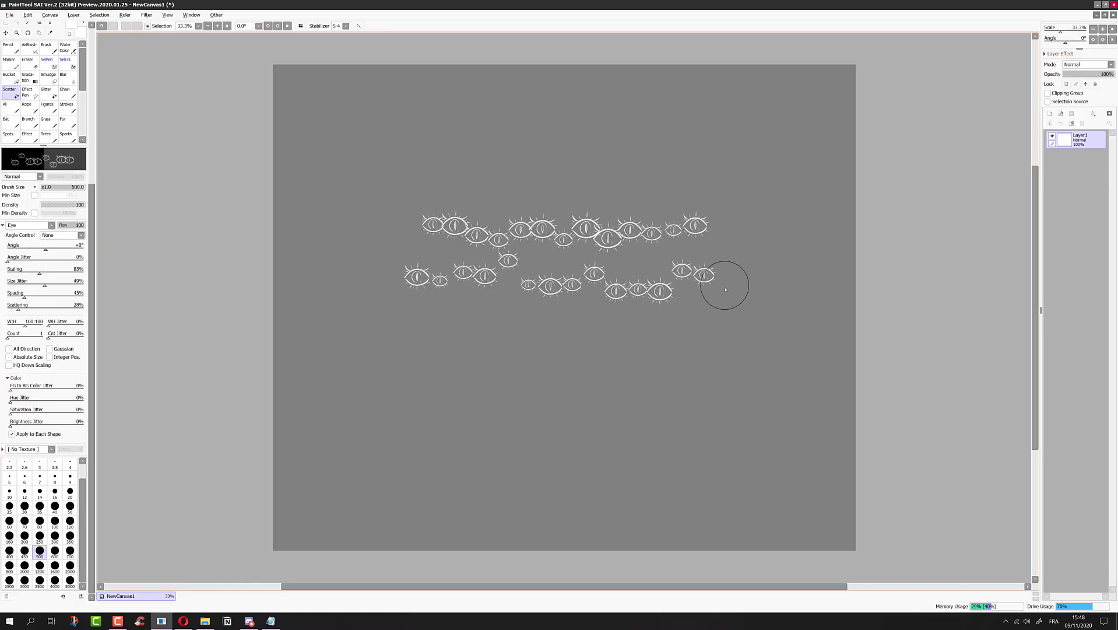
pyautogui.moveTo(726, 290)
pyautogui.mouseDown()
pyautogui.moveTo(691, 326)
pyautogui.moveTo(466, 329)
pyautogui.moveTo(423, 361)
pyautogui.moveTo(540, 384)
pyautogui.moveTo(656, 382)
pyautogui.moveTo(702, 401)
pyautogui.moveTo(632, 441)
pyautogui.moveTo(428, 443)
pyautogui.moveTo(315, 366)
pyautogui.moveTo(334, 191)
pyautogui.moveTo(408, 132)
pyautogui.moveTo(557, 121)
pyautogui.moveTo(714, 135)
pyautogui.moveTo(825, 276)
pyautogui.moveTo(818, 350)
pyautogui.moveTo(761, 425)
pyautogui.moveTo(692, 190)
pyautogui.moveTo(547, 163)
pyautogui.moveTo(411, 180)
pyautogui.moveTo(375, 246)
pyautogui.mouseUp()
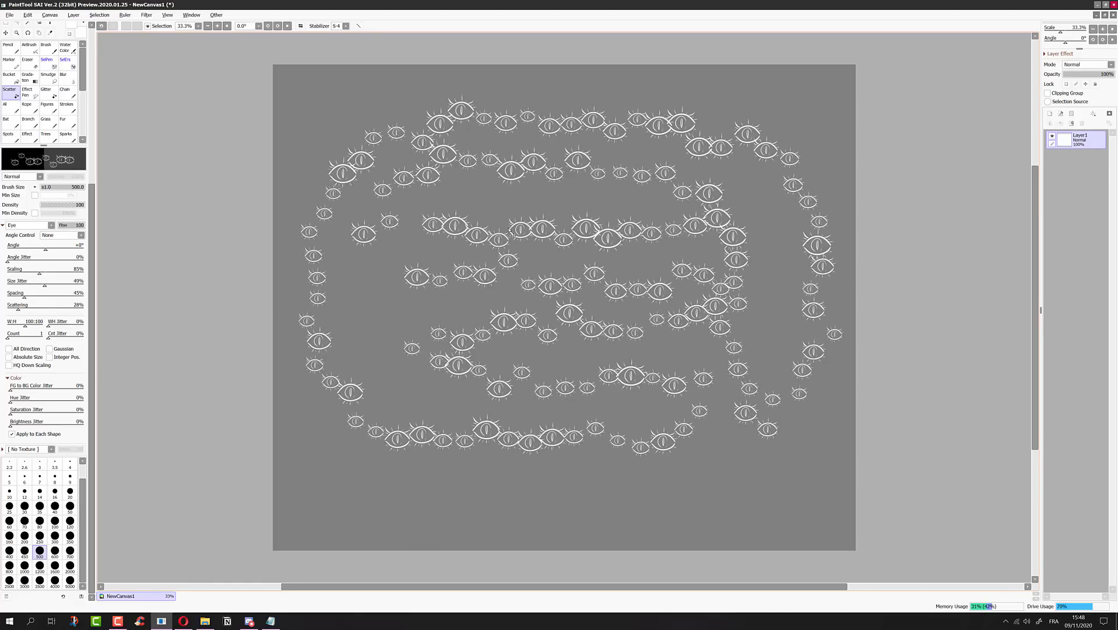
pyautogui.hotkey('ctrl', 'z')
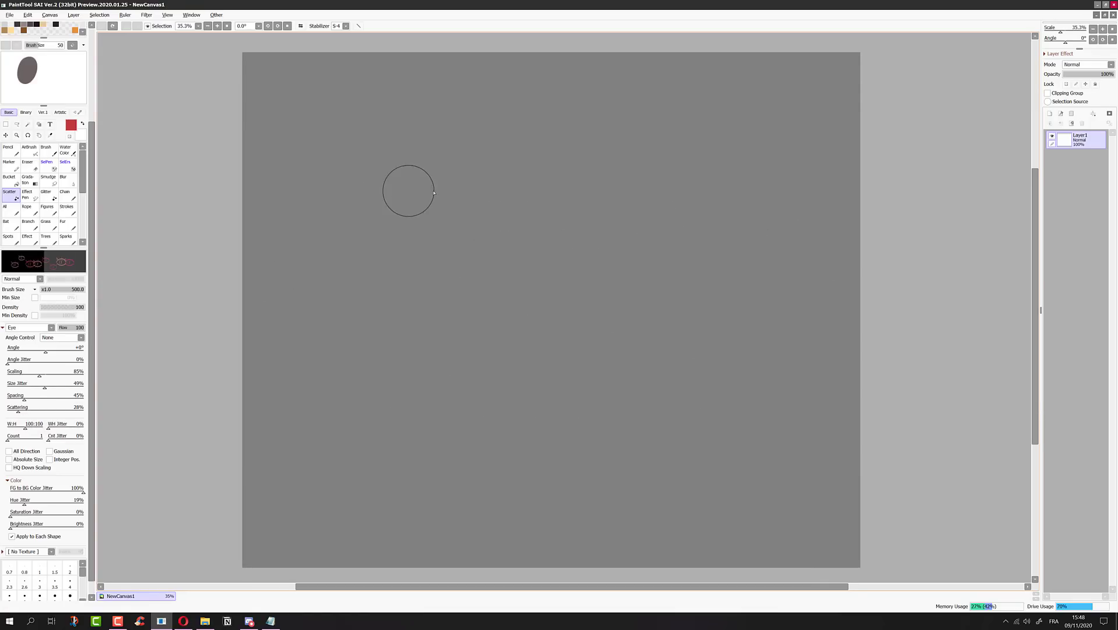
pyautogui.moveTo(406, 190)
pyautogui.mouseDown()
pyautogui.moveTo(677, 198)
pyautogui.moveTo(693, 229)
pyautogui.moveTo(616, 244)
pyautogui.moveTo(395, 248)
pyautogui.moveTo(405, 281)
pyautogui.moveTo(479, 299)
pyautogui.moveTo(651, 302)
pyautogui.moveTo(699, 322)
pyautogui.moveTo(680, 362)
pyautogui.moveTo(417, 373)
pyautogui.mouseUp()
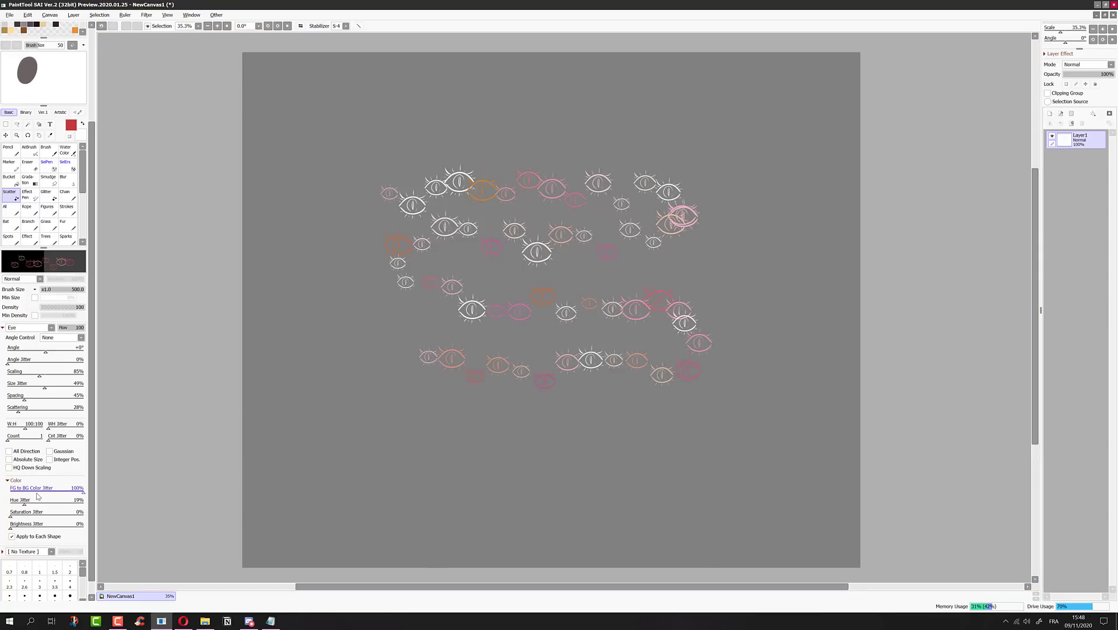